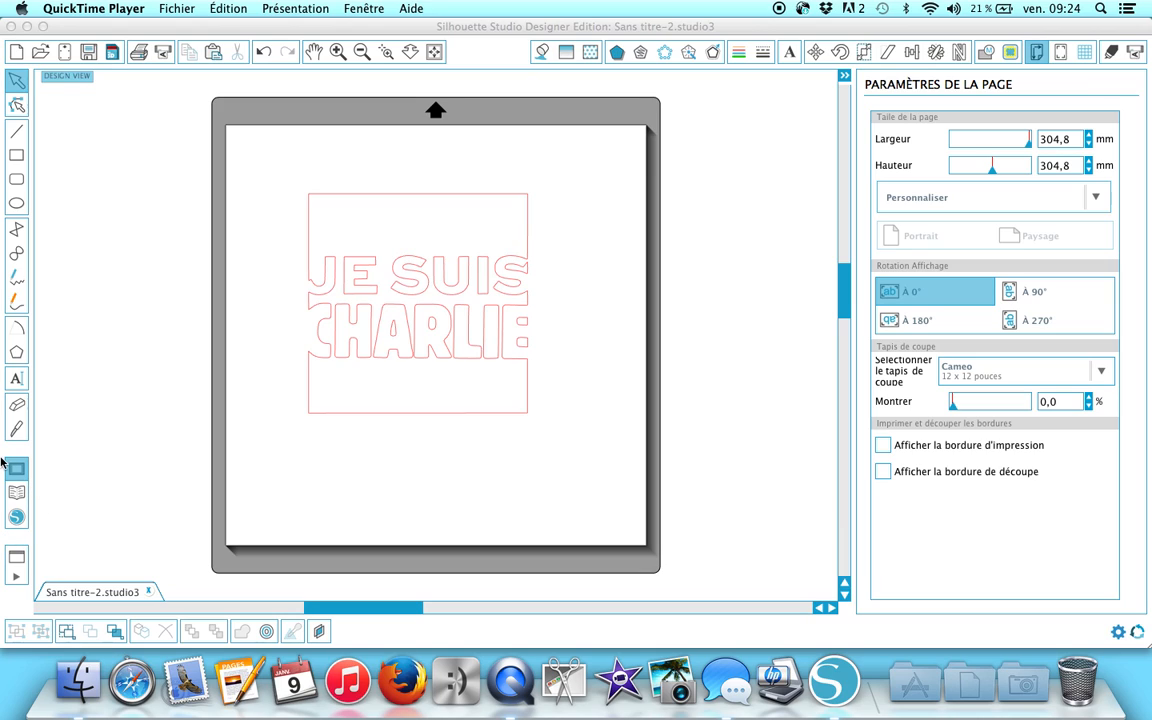
# Step: Create a new drawing and turn on both the grid display and snapping to the grid
pyautogui.click(12, 54)
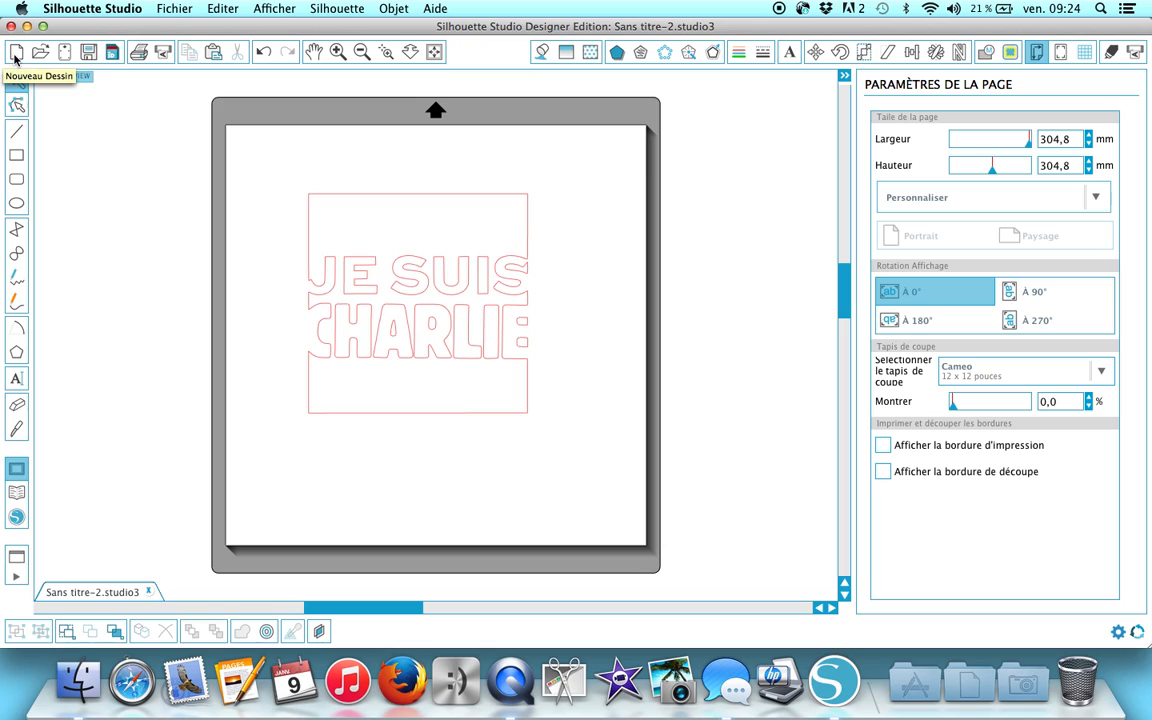
pyautogui.click(15, 55)
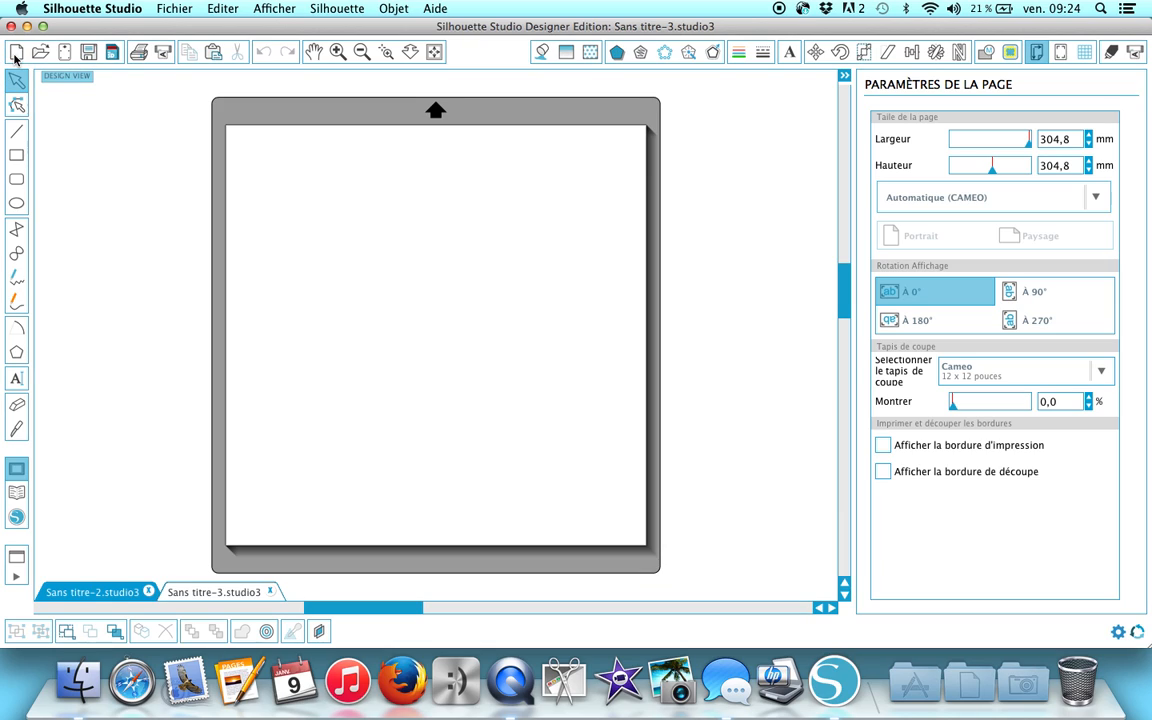
pyautogui.click(1085, 51)
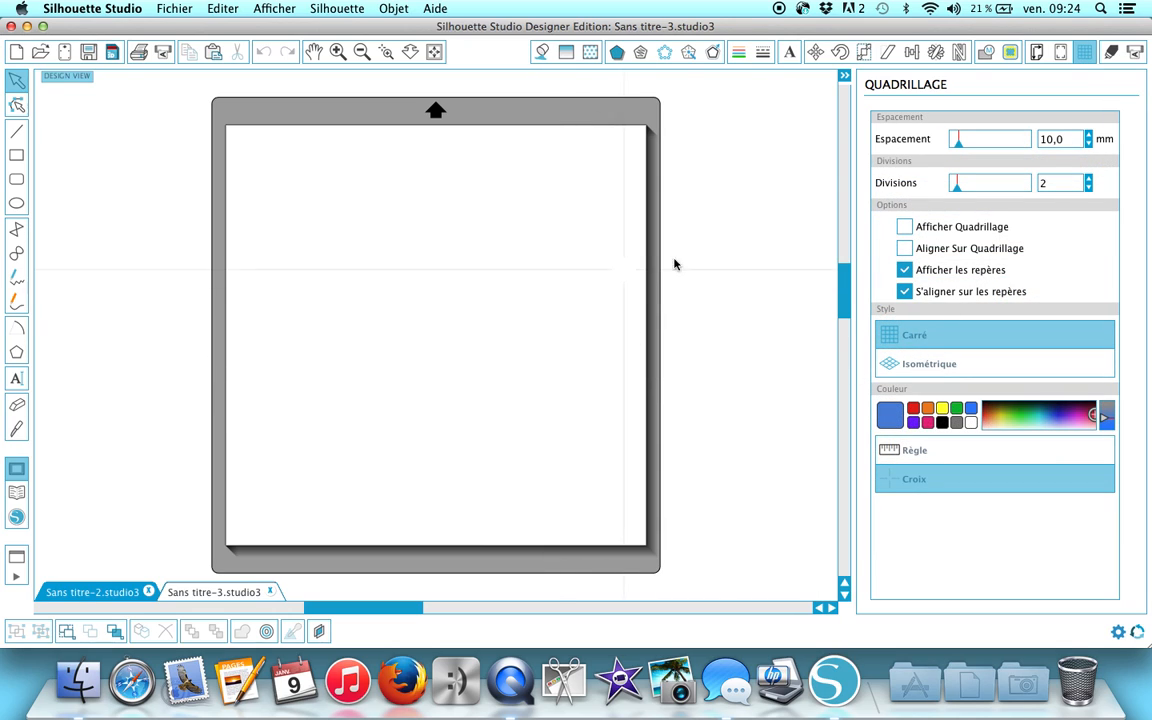
pyautogui.click(904, 227)
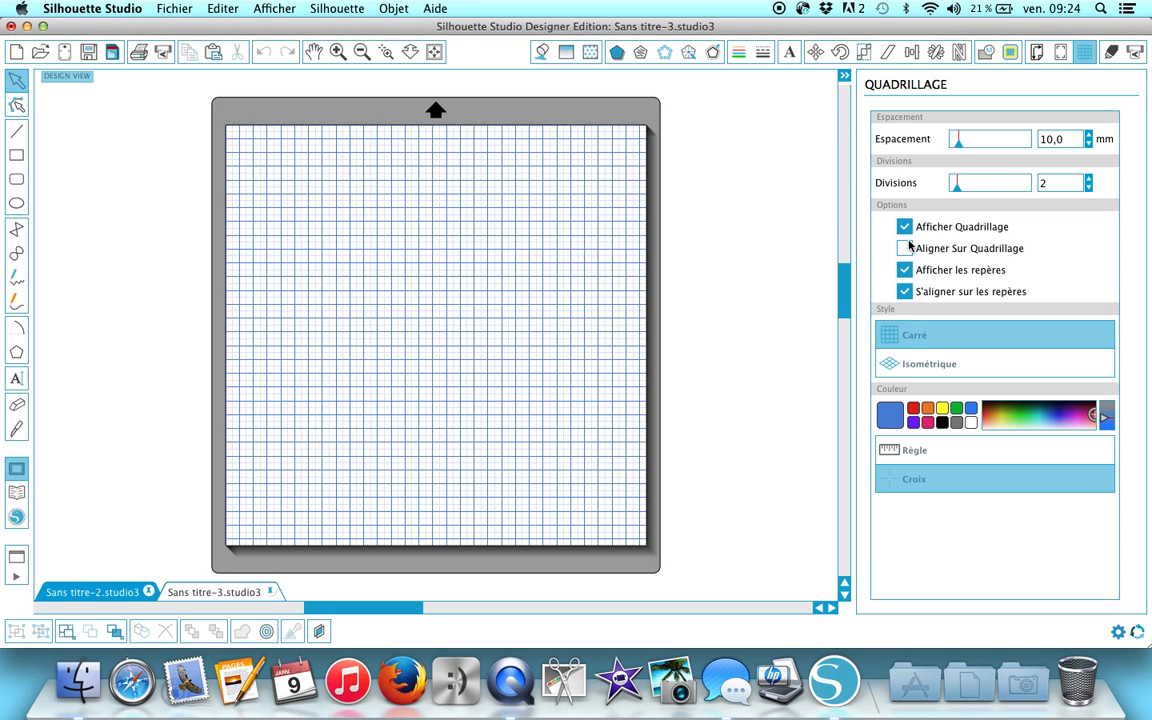
pyautogui.click(905, 251)
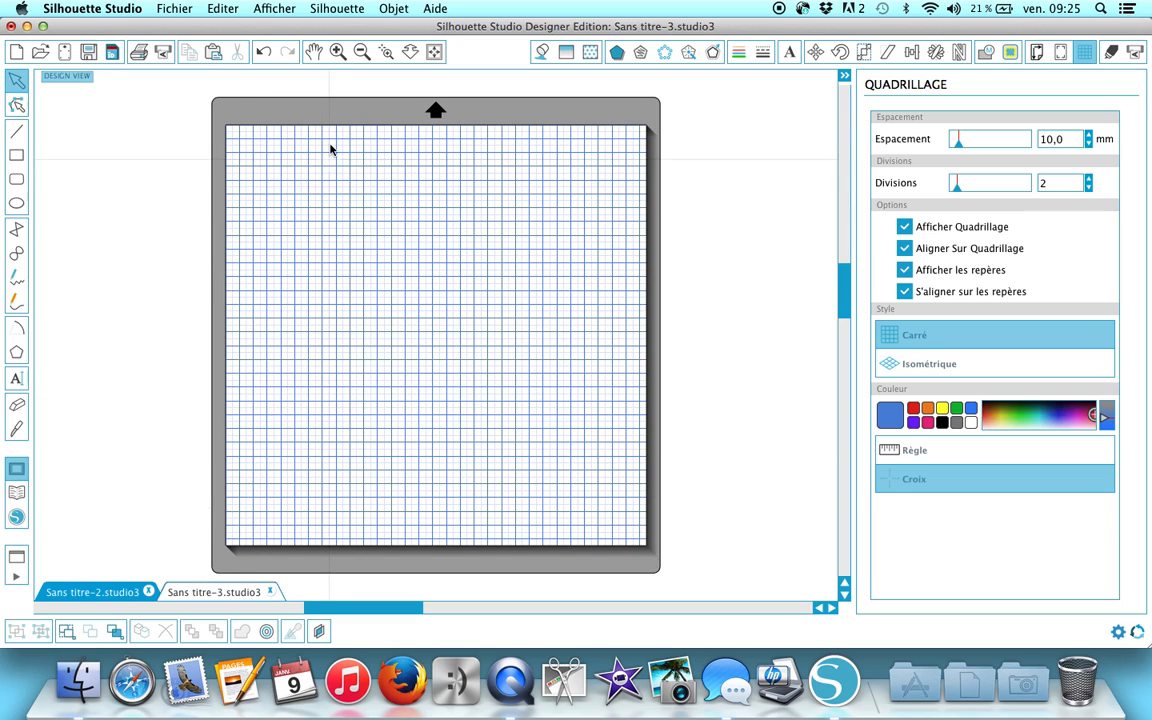
# Step: Draw a rectangle about 210 mm wide and 145 mm high along the grid lines
pyautogui.click(338, 51)
pyautogui.click(338, 51)
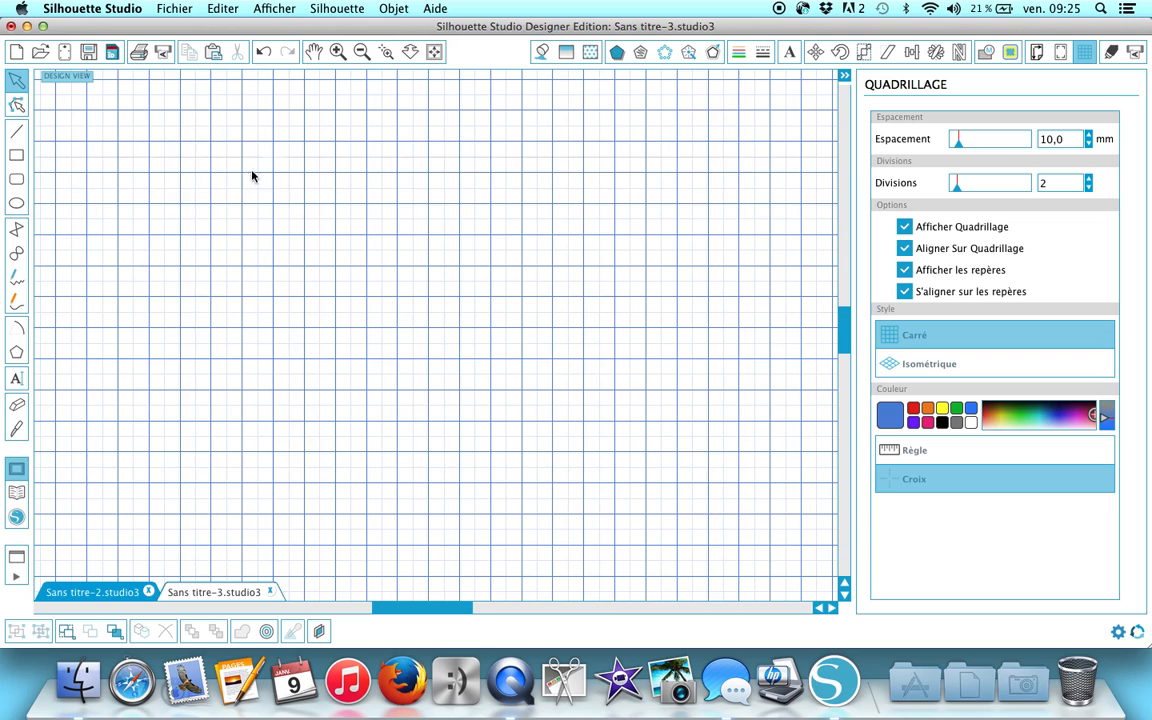
pyautogui.click(20, 155)
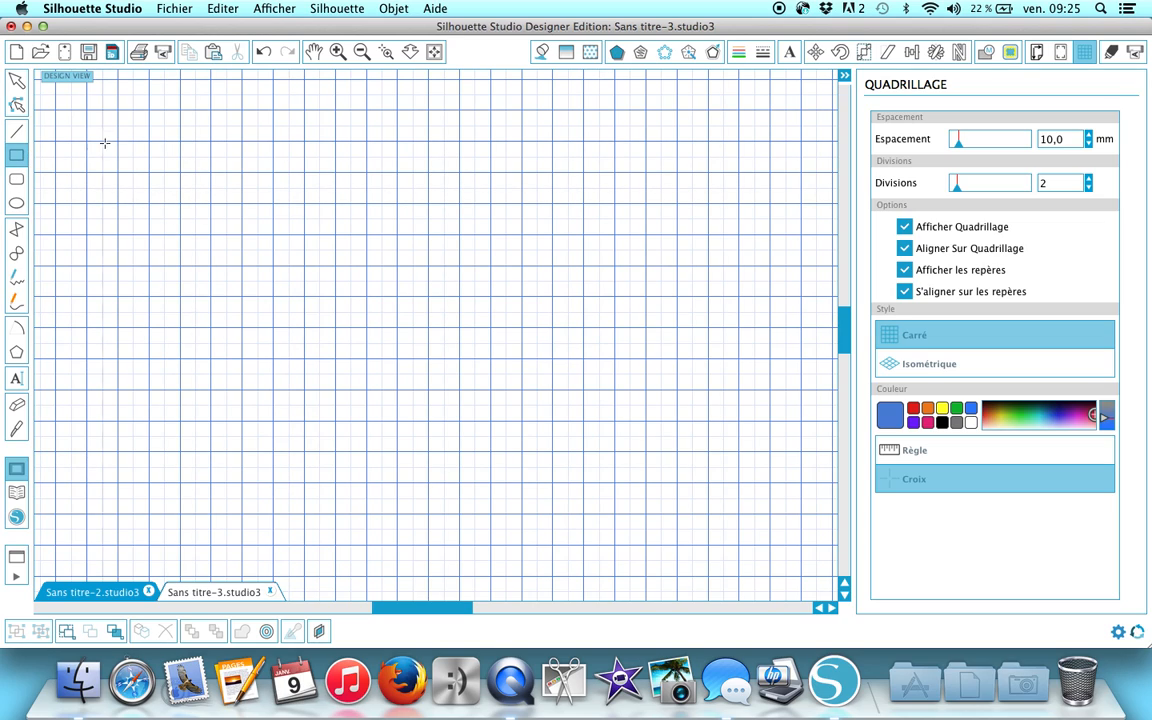
pyautogui.moveTo(119, 110); pyautogui.dragTo(765, 558)
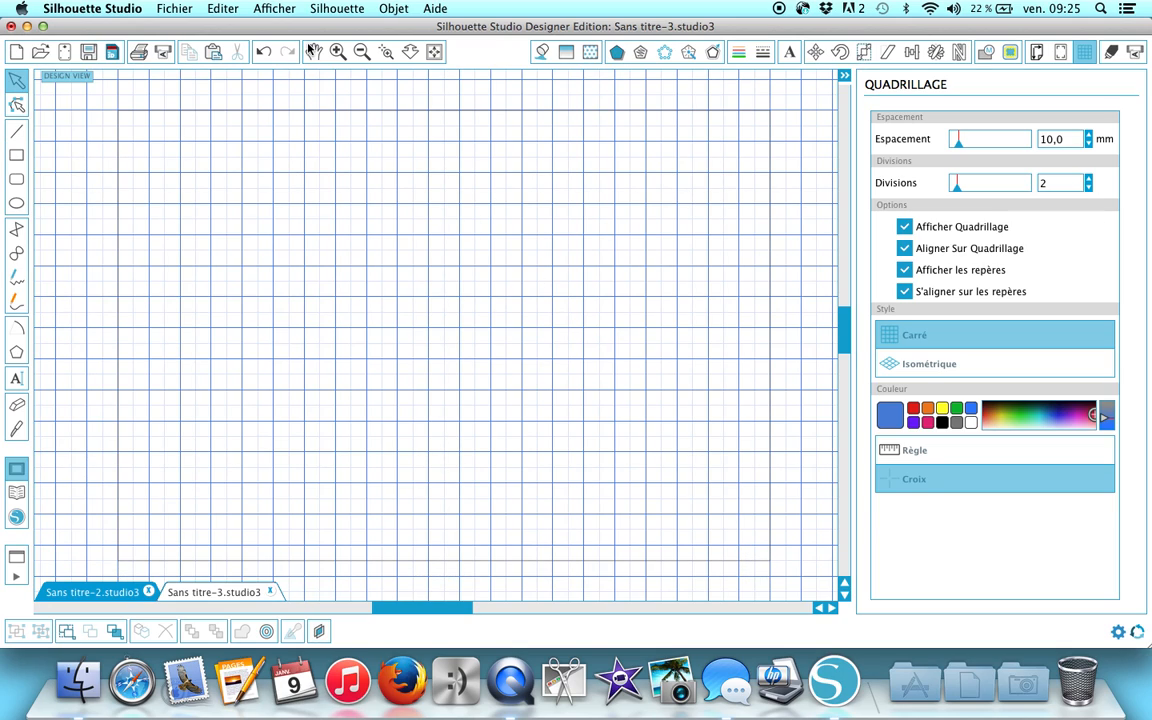
# Step: Set the rectangle's line colour to red
pyautogui.click(359, 52)
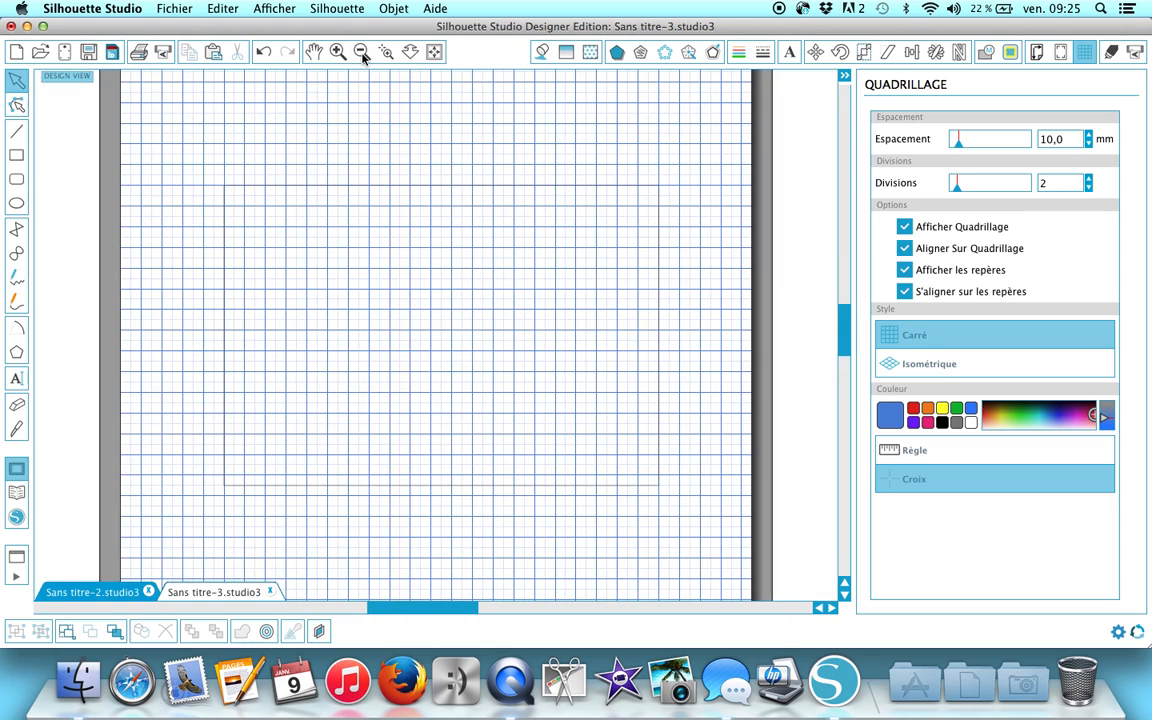
pyautogui.click(572, 178)
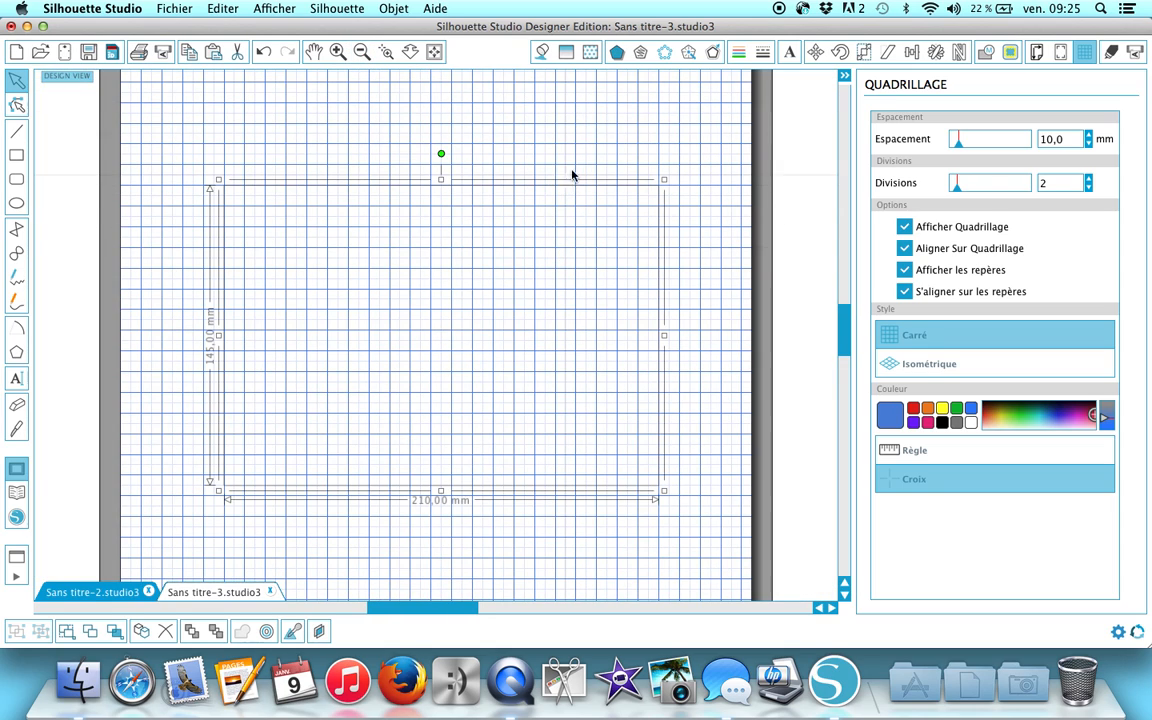
pyautogui.click(741, 55)
pyautogui.click(887, 180)
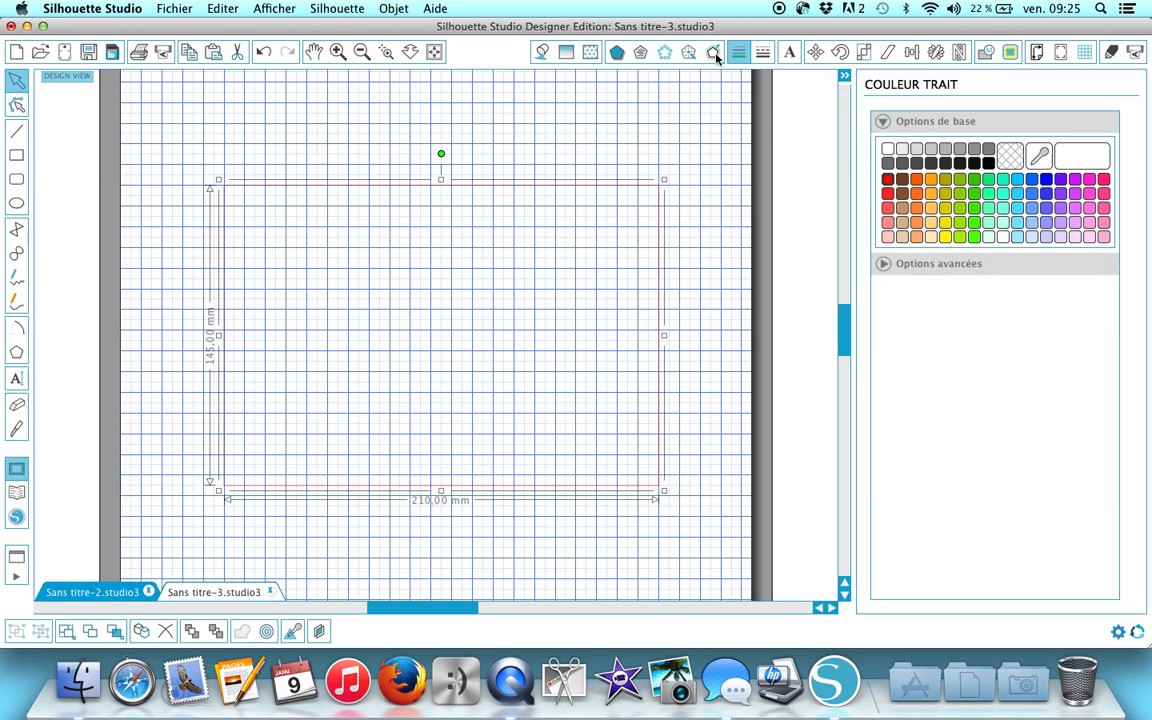
# Step: Set the red rectangle's line thickness to 1.6 pt and deselect it
pyautogui.click(763, 52)
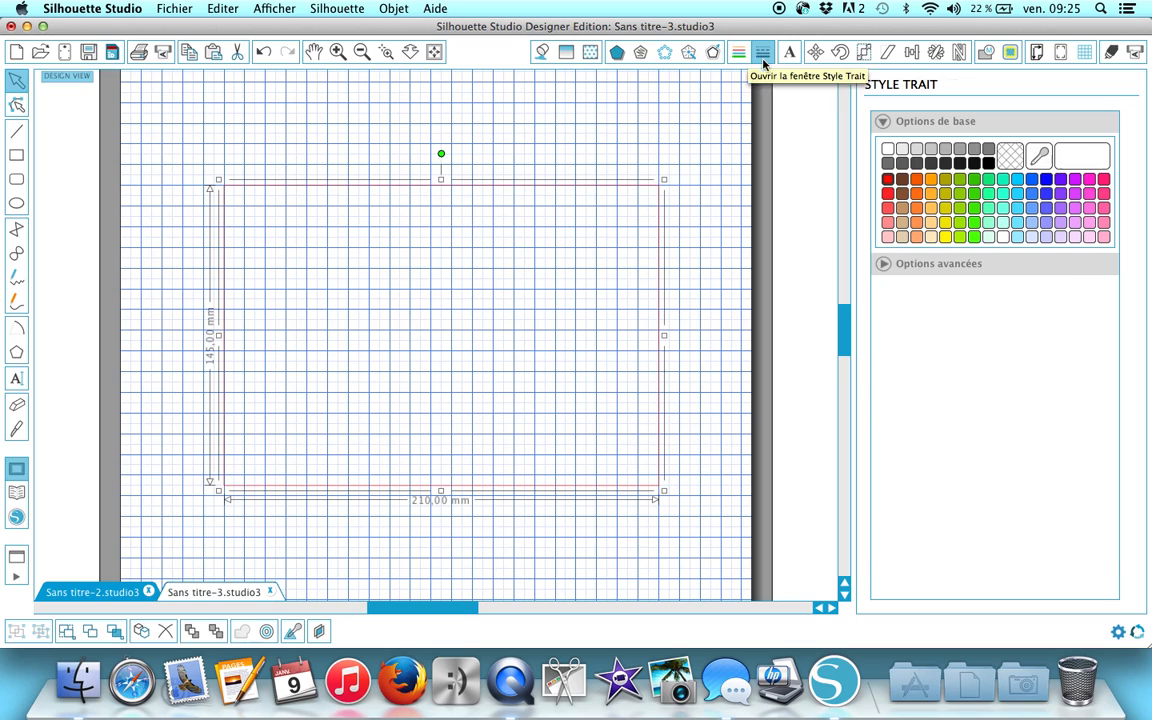
pyautogui.click(1055, 283)
pyautogui.click(1055, 283)
pyautogui.click(1055, 283)
pyautogui.click(1055, 283)
pyautogui.click(1055, 283)
pyautogui.click(1055, 283)
pyautogui.click(1055, 283)
pyautogui.click(1055, 283)
pyautogui.click(1055, 283)
pyautogui.click(1055, 283)
pyautogui.click(1055, 283)
pyautogui.click(1055, 283)
pyautogui.click(1055, 283)
pyautogui.click(1055, 283)
pyautogui.click(1055, 283)
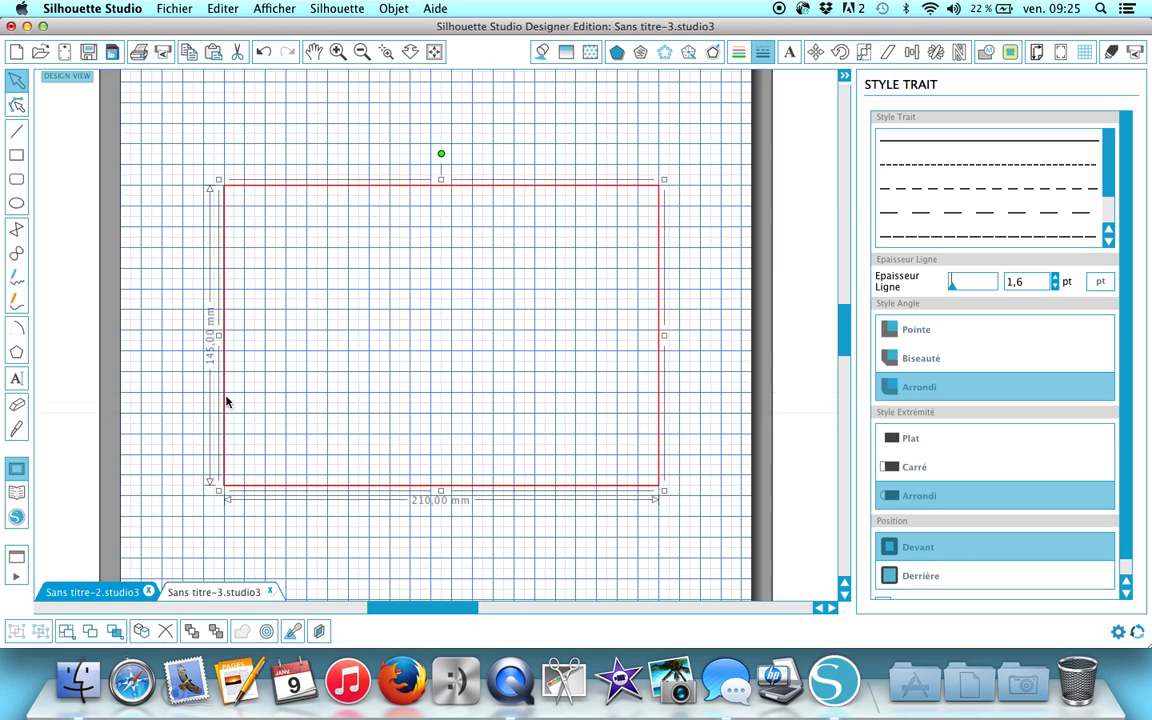
pyautogui.click(160, 348)
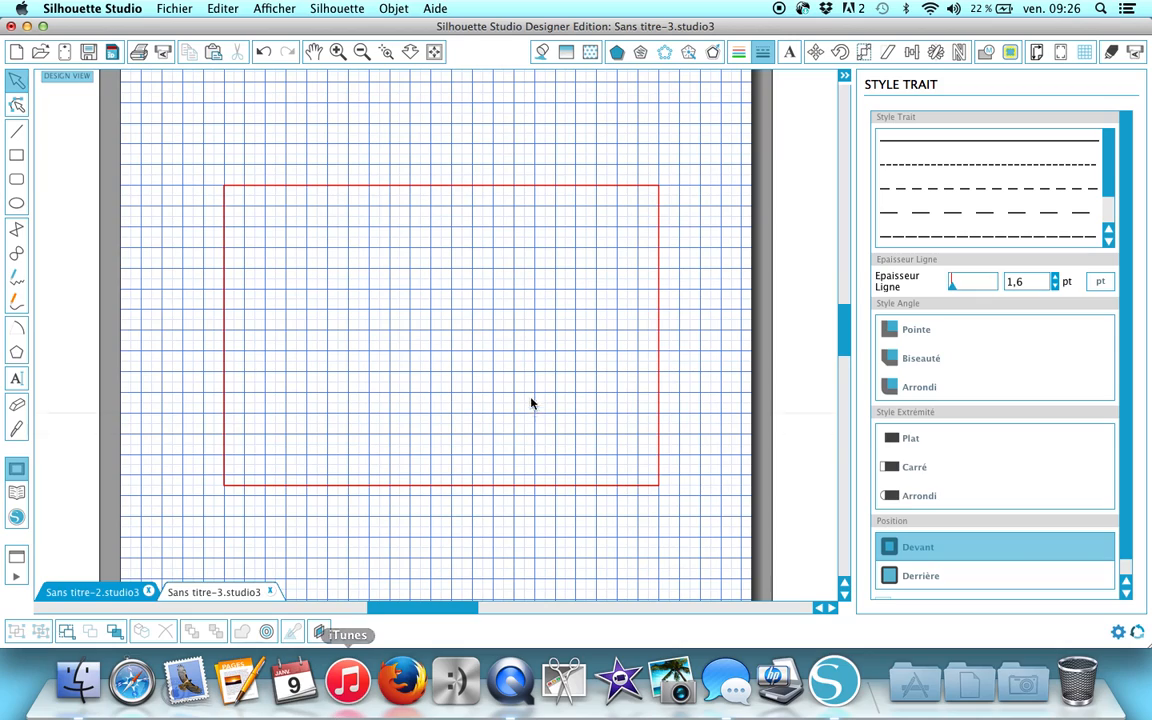
# Step: Draw a vertical line about 145 mm long from the rectangle's top edge to its bottom edge near the middle, and colour it green
pyautogui.click(17, 134)
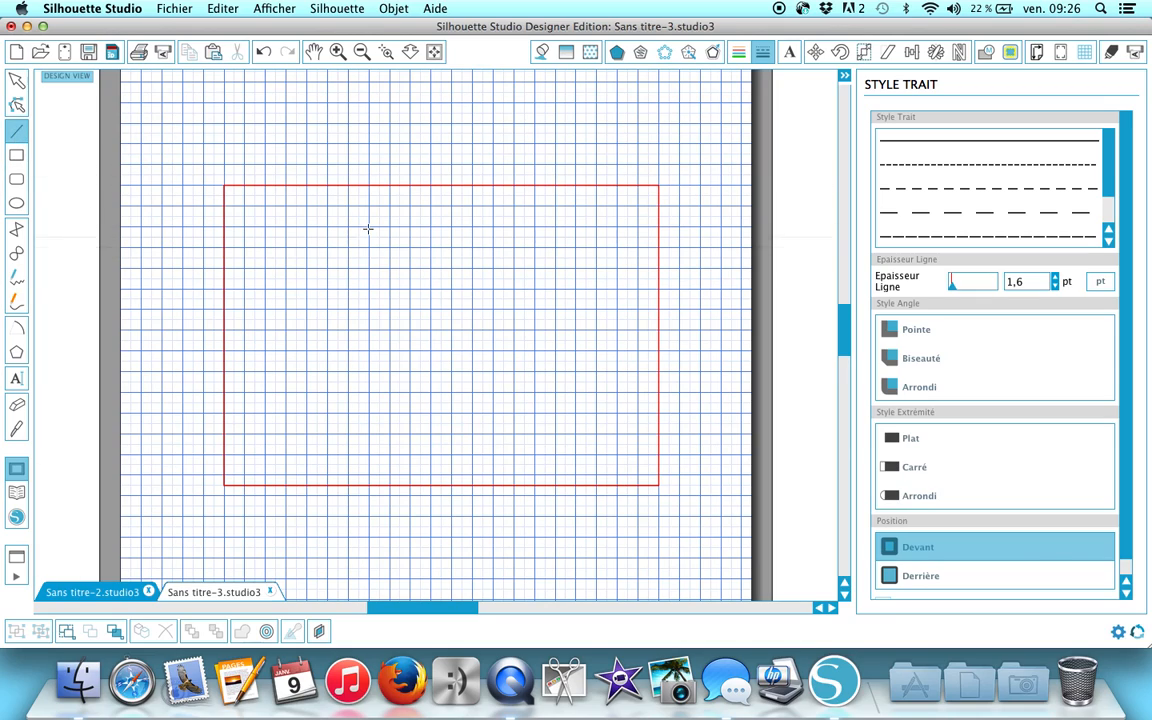
pyautogui.moveTo(451, 184)
pyautogui.mouseDown()
pyautogui.moveTo(446, 323)
pyautogui.moveTo(427, 396)
pyautogui.moveTo(452, 485)
pyautogui.mouseUp()
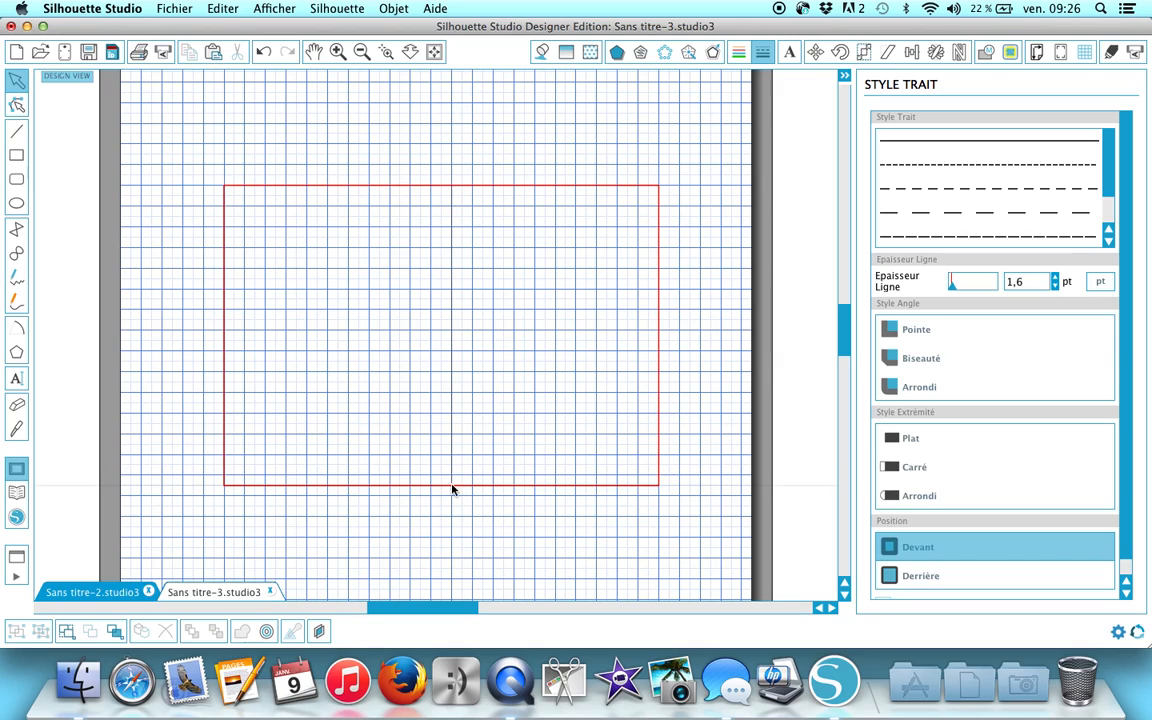
pyautogui.click(452, 296)
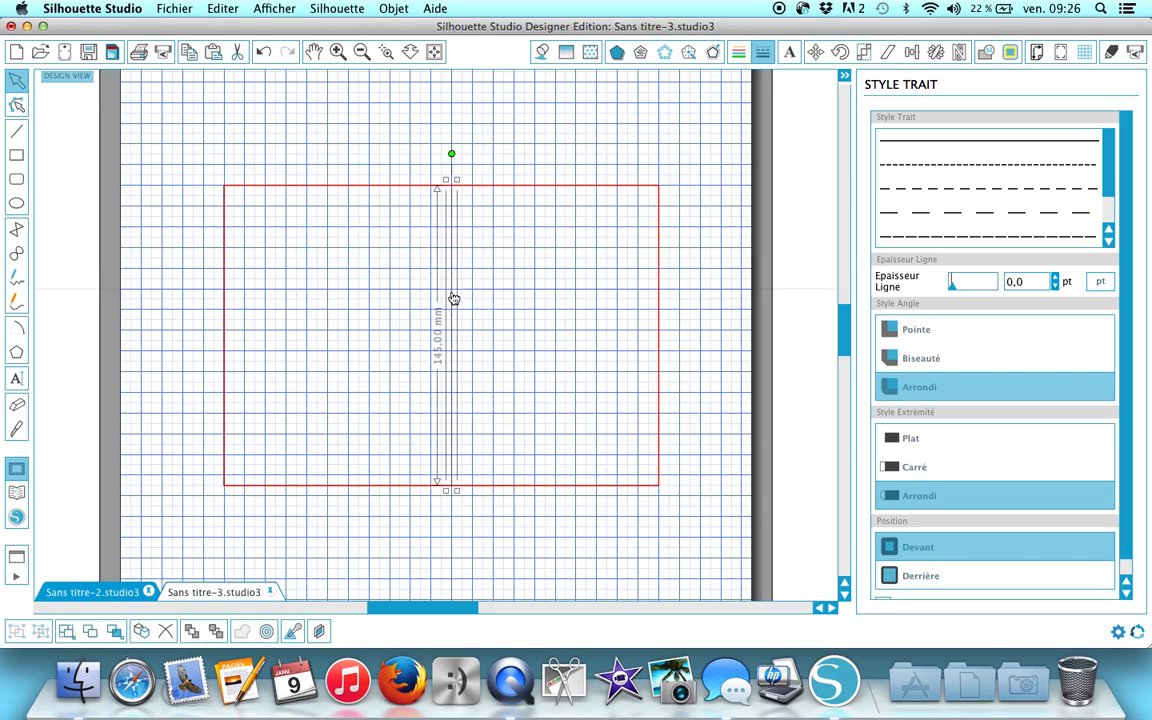
pyautogui.click(739, 51)
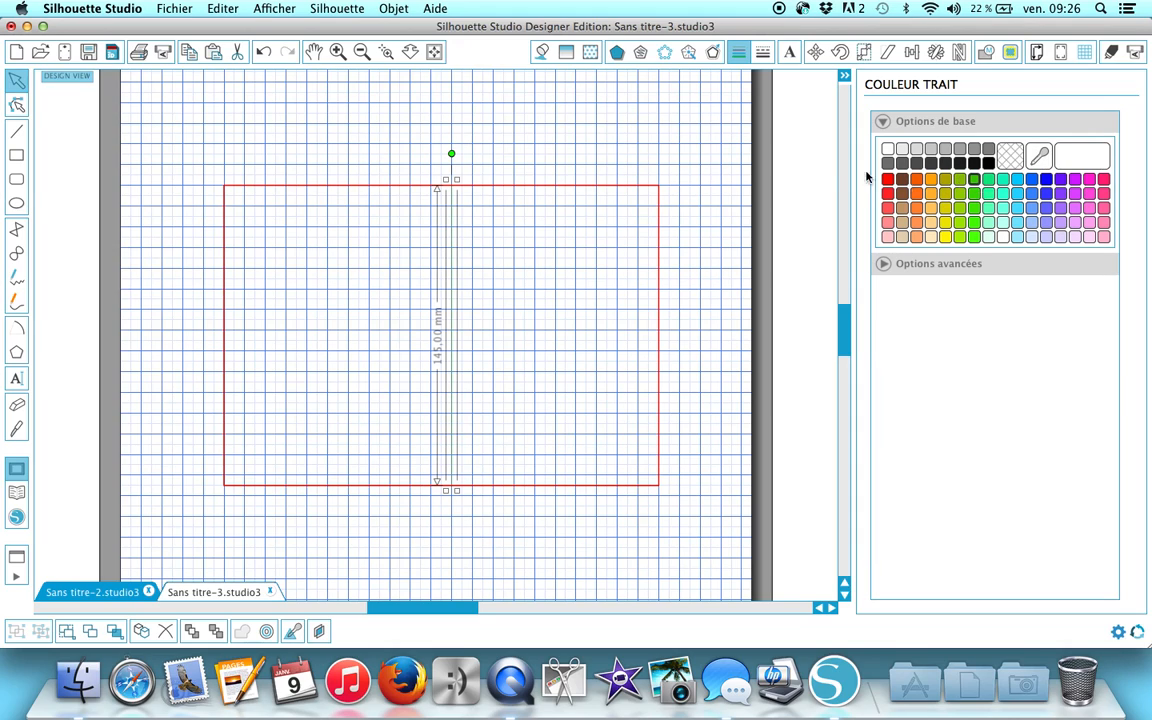
# Step: Give the green vertical line the medium dashed style and a thickness of 3.3 pt
pyautogui.click(763, 51)
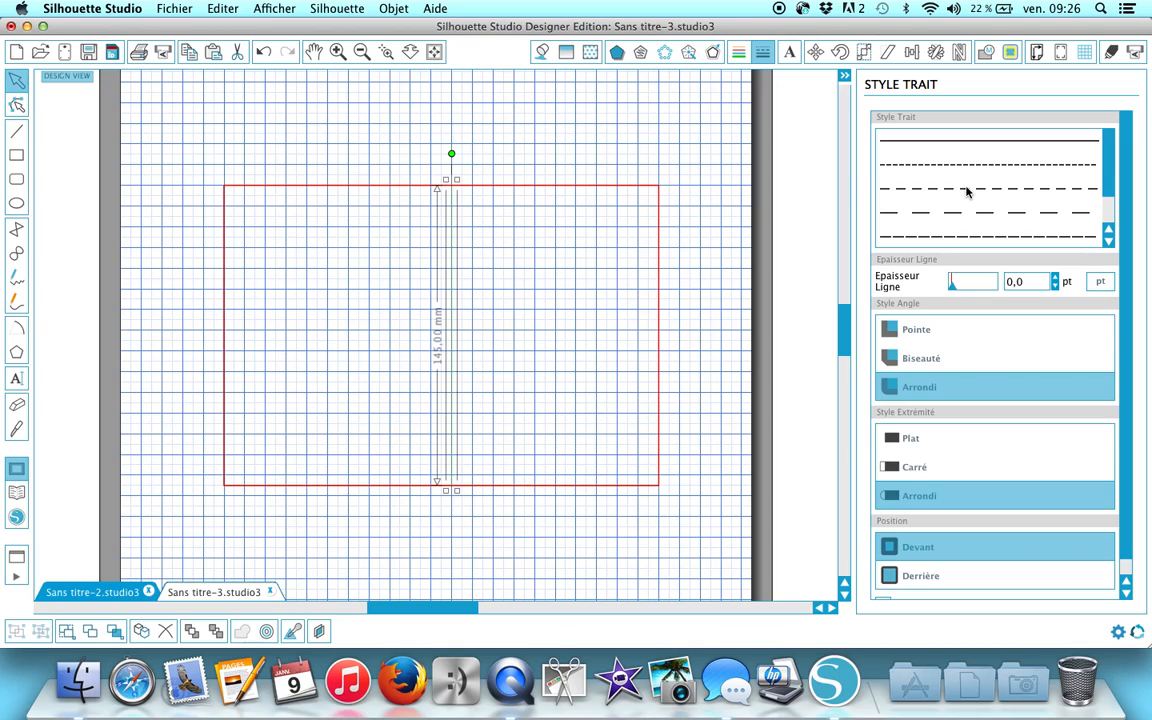
pyautogui.click(967, 189)
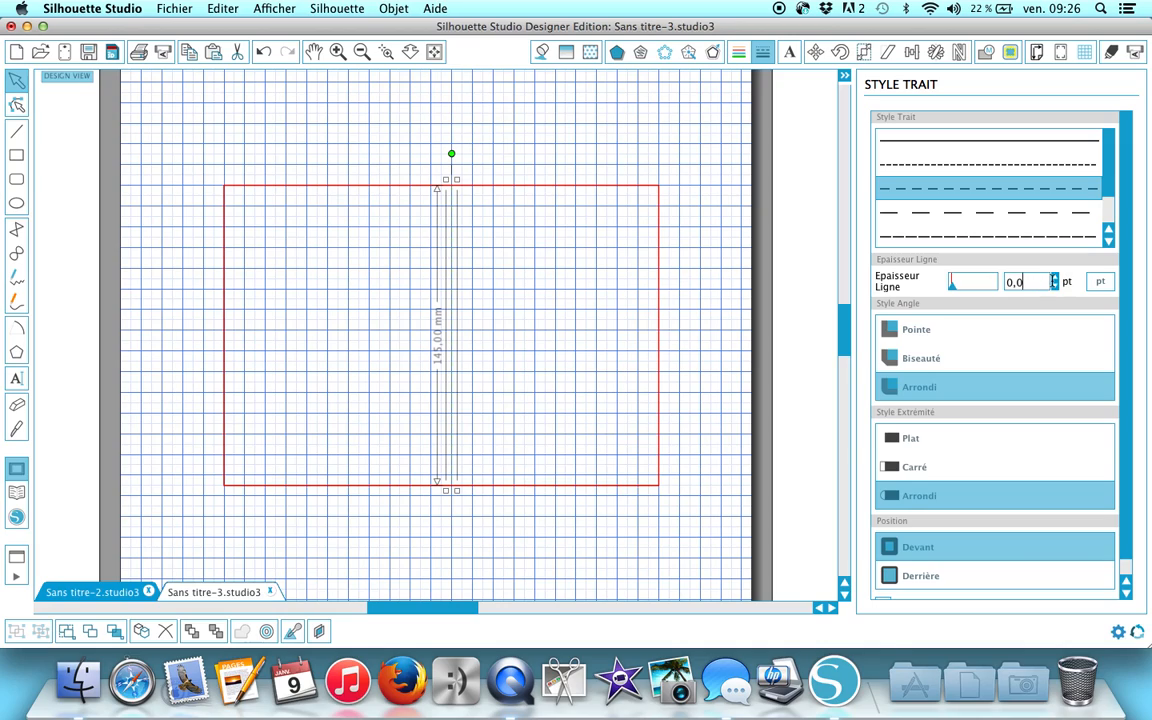
pyautogui.click(1055, 280)
pyautogui.click(1056, 280)
pyautogui.click(1056, 280)
pyautogui.click(1056, 281)
pyautogui.click(1056, 281)
pyautogui.click(1056, 281)
pyautogui.click(1056, 281)
pyautogui.click(1056, 281)
pyautogui.click(717, 298)
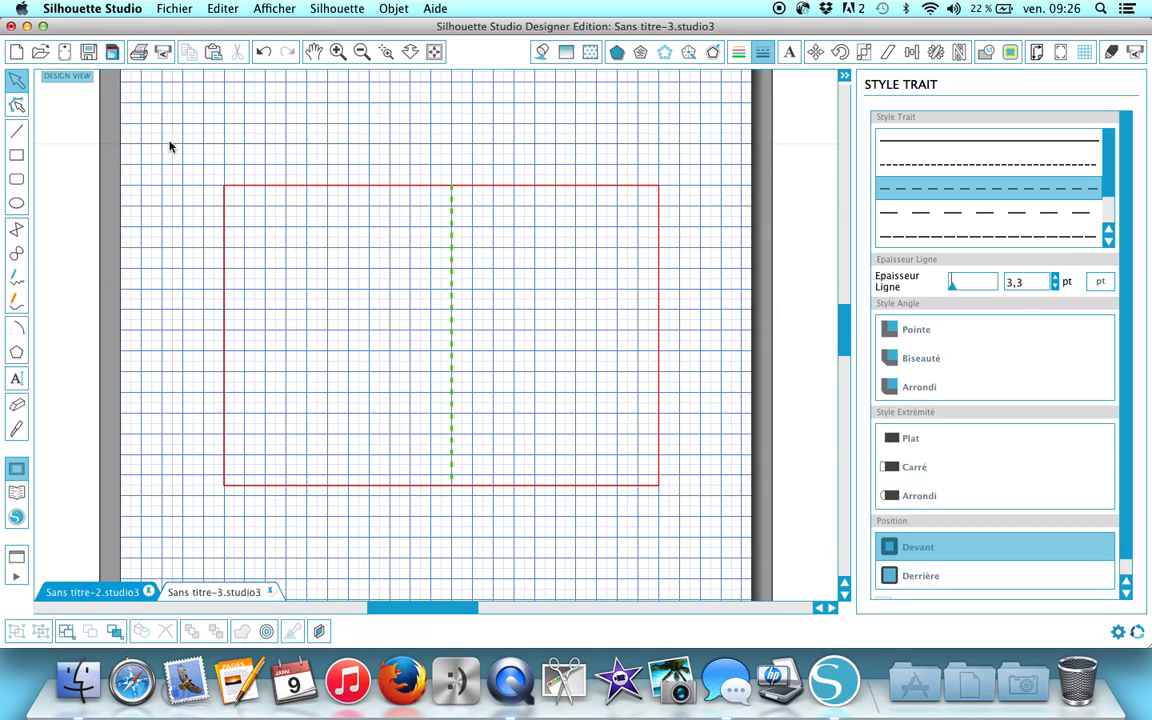
# Step: Align the rectangle and the dashed line horizontally on their centres
pyautogui.moveTo(167, 137); pyautogui.dragTo(700, 494)
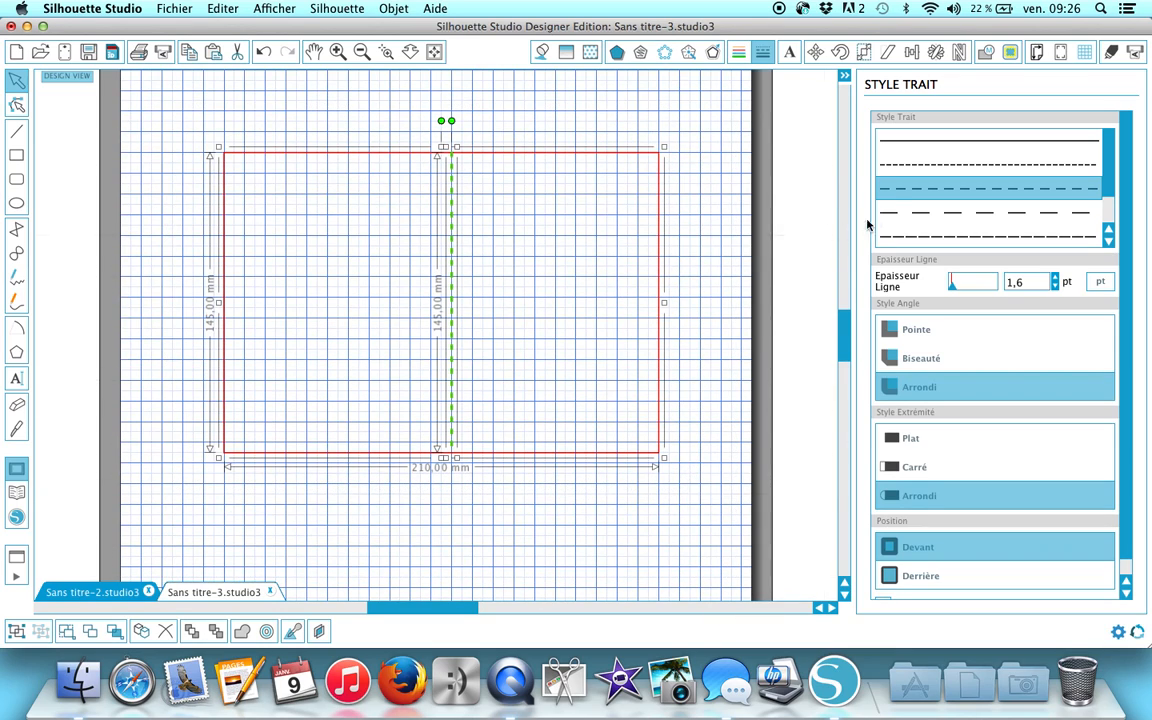
pyautogui.click(911, 51)
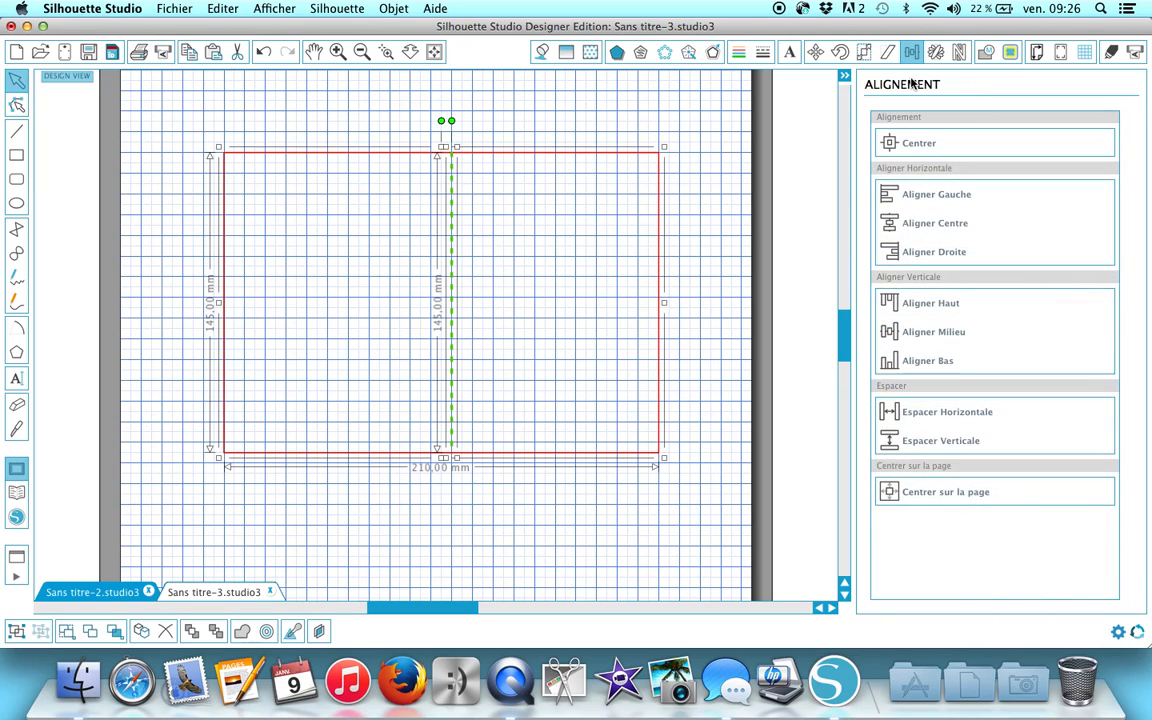
pyautogui.click(929, 227)
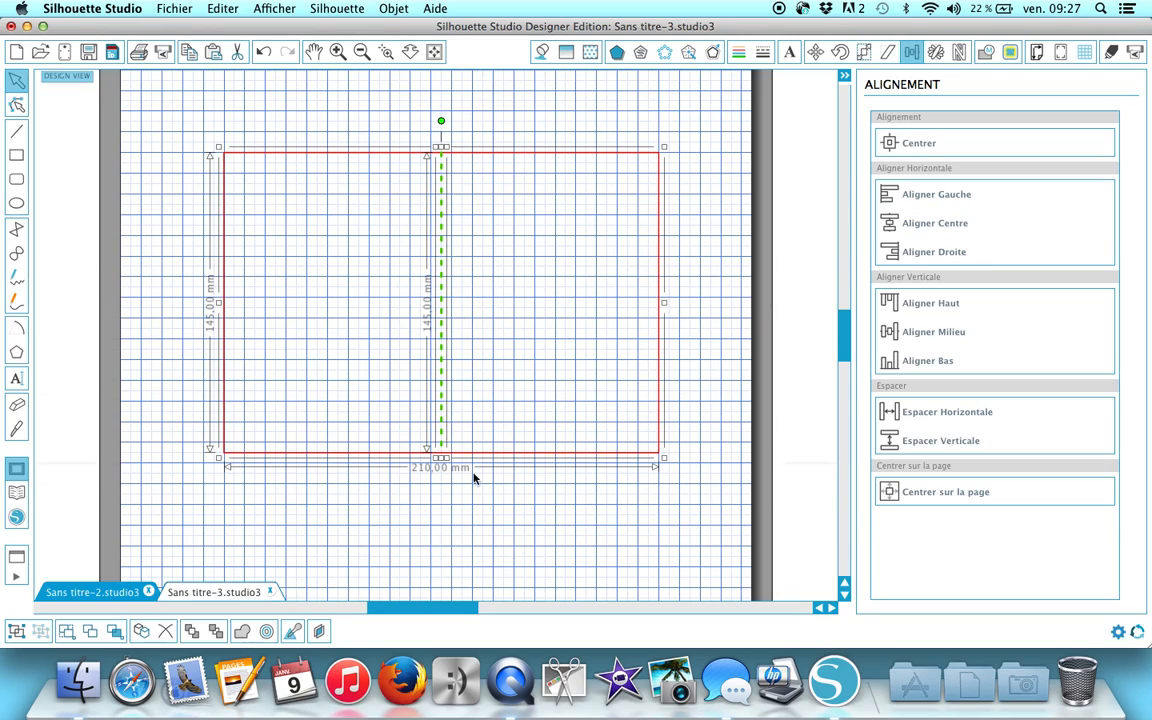
pyautogui.click(453, 526)
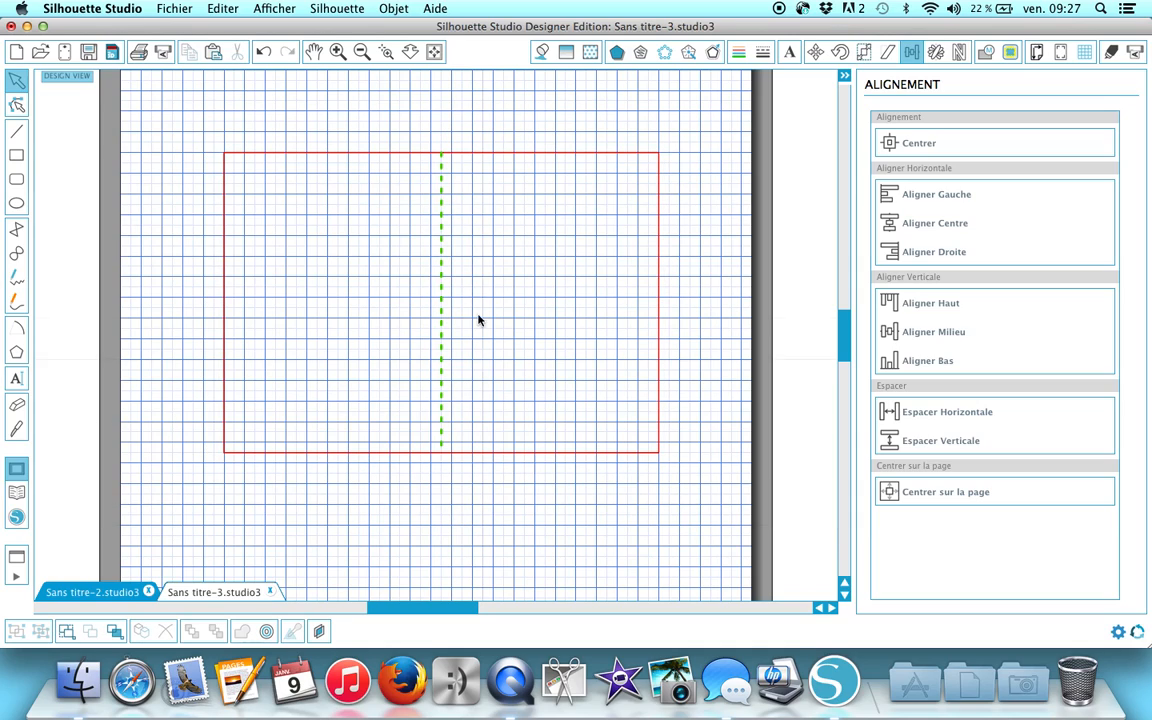
# Step: Try nudging the dashed line downward in the rectangle and move it back up
pyautogui.click(443, 200)
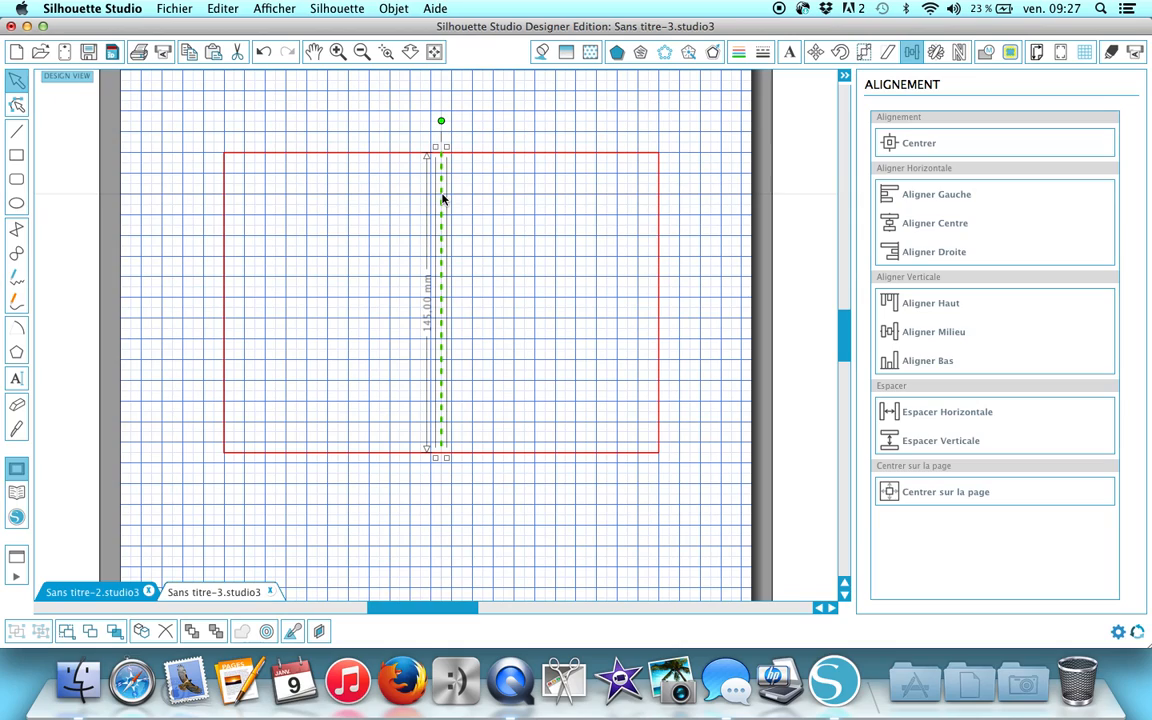
pyautogui.press('Down')
pyautogui.press('Down')
pyautogui.press('Down')
pyautogui.press('Down')
pyautogui.press('Down')
pyautogui.press('Down')
pyautogui.press('Down')
pyautogui.press('Down')
pyautogui.press('Down')
pyautogui.press('Down')
pyautogui.press('Up')
pyautogui.press('Up')
pyautogui.press('Up')
pyautogui.press('Up')
pyautogui.press('Up')
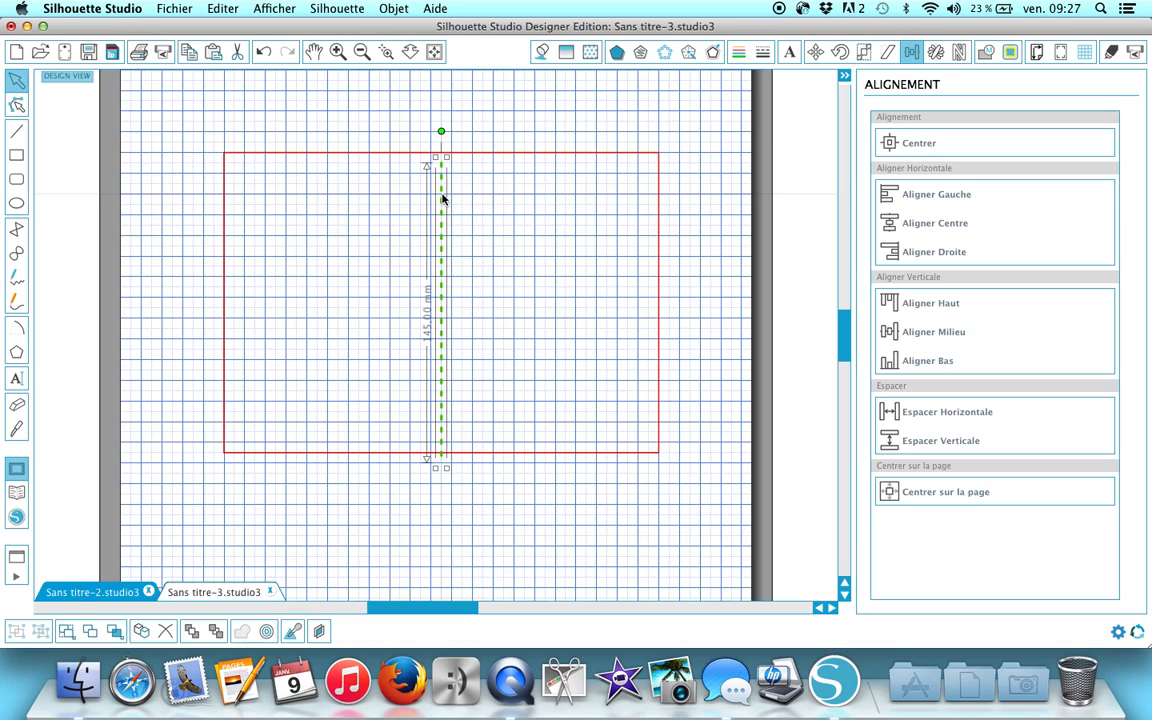
pyautogui.press('Up')
pyautogui.press('Up')
pyautogui.press('Up')
pyautogui.press('Up')
pyautogui.press('Up')
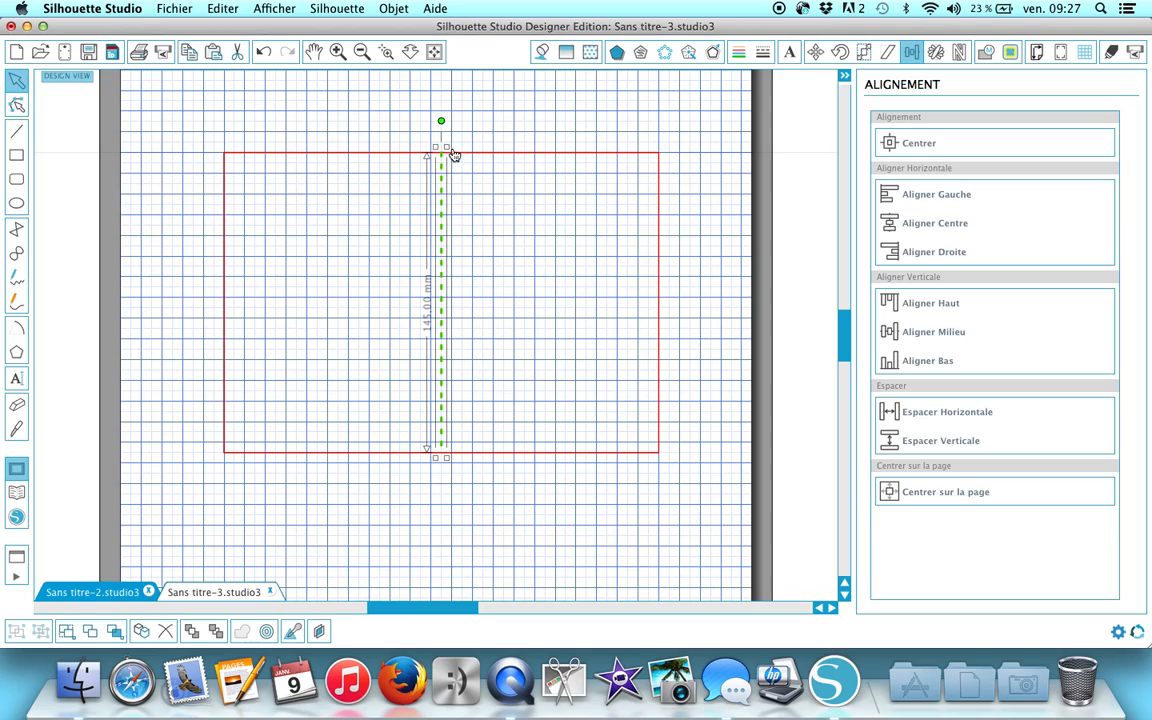
# Step: Shorten the dashed line from its upper end to about 140 mm, and turn off the grid display and grid snapping
pyautogui.moveTo(447, 147); pyautogui.dragTo(447, 155)
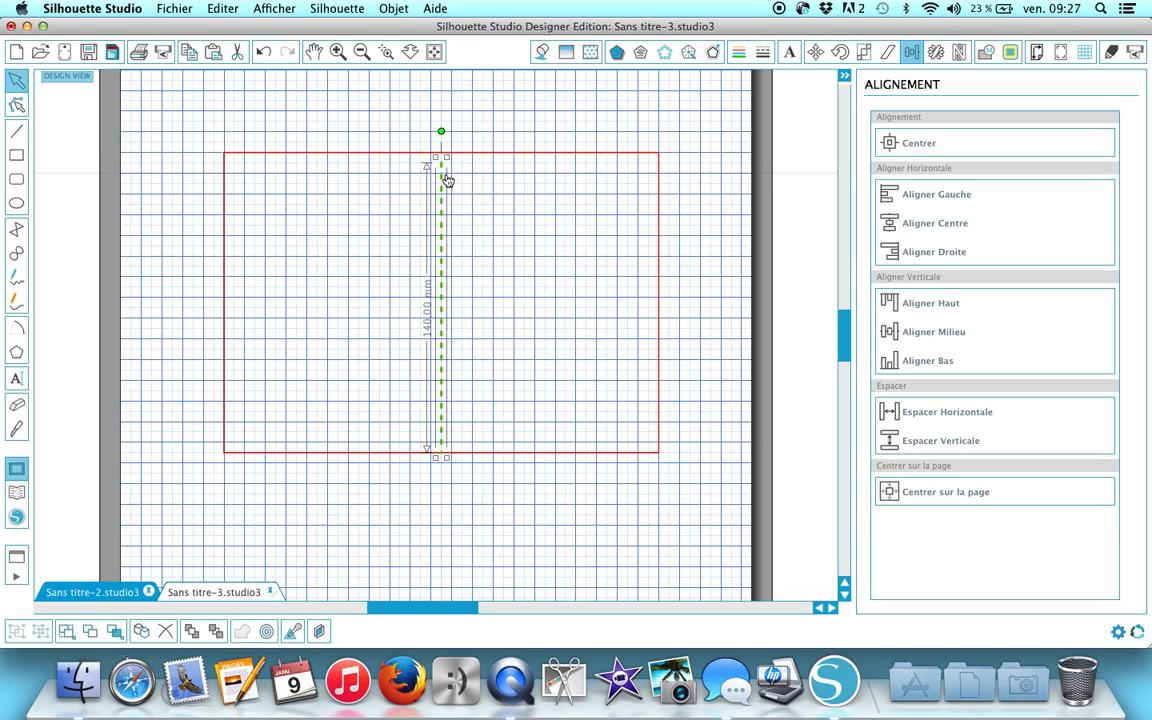
pyautogui.click(1082, 55)
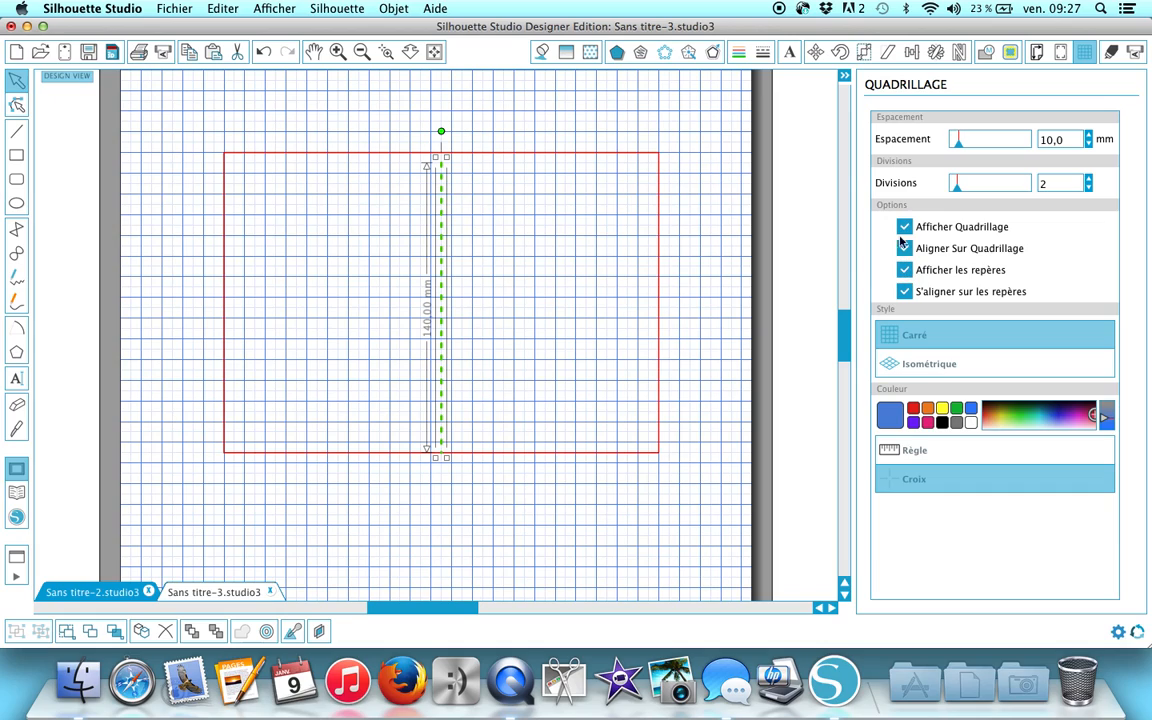
pyautogui.click(904, 248)
pyautogui.click(904, 226)
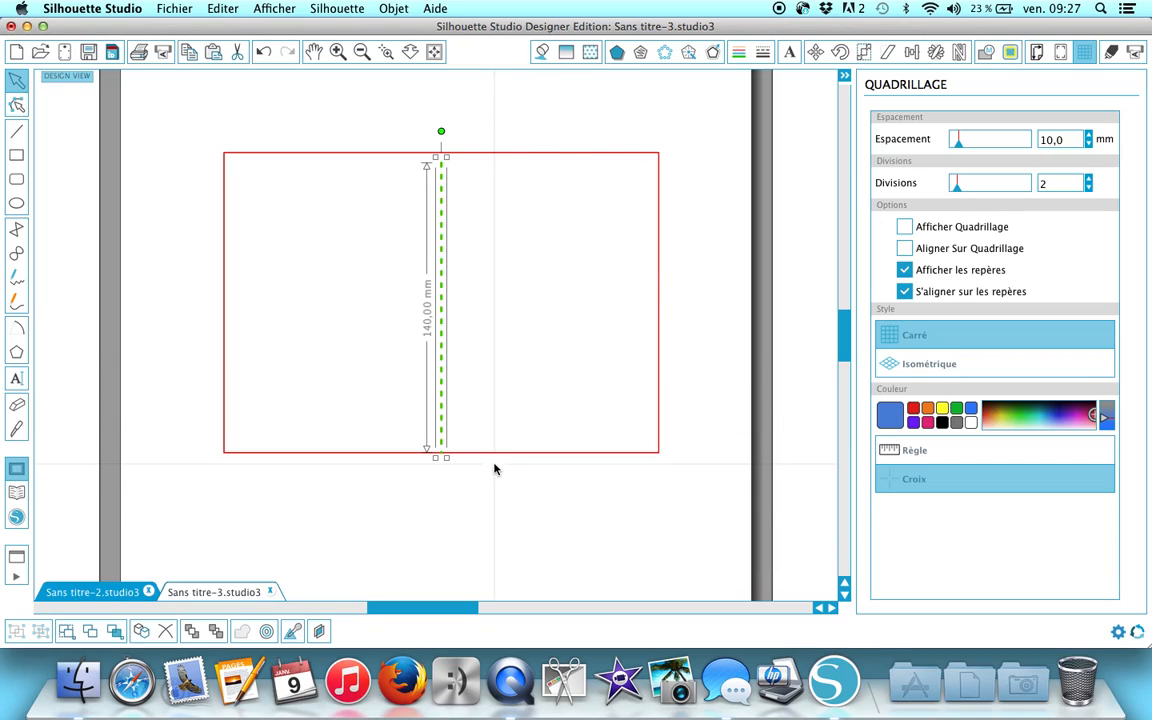
# Step: Shorten the dashed line from its lower end to about 138 mm and nudge it vertically so both ends sit just inside the rectangle
pyautogui.press('Up')
pyautogui.press('Up')
pyautogui.press('Up')
pyautogui.press('Up')
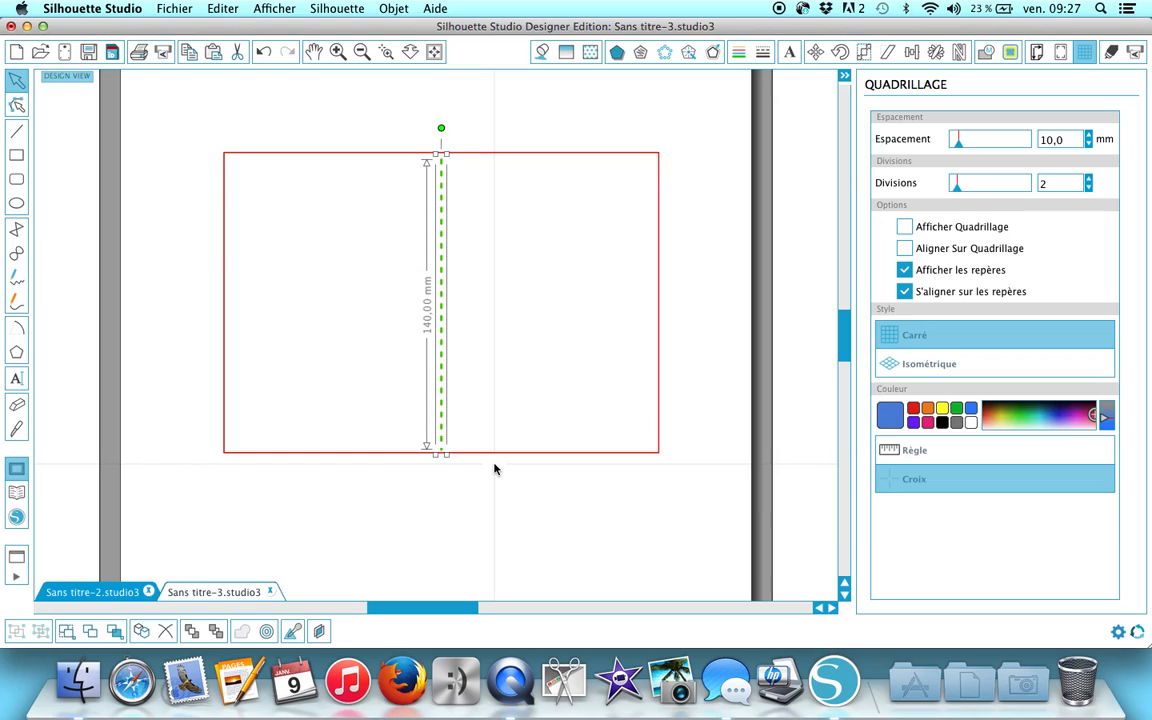
pyautogui.press('Up')
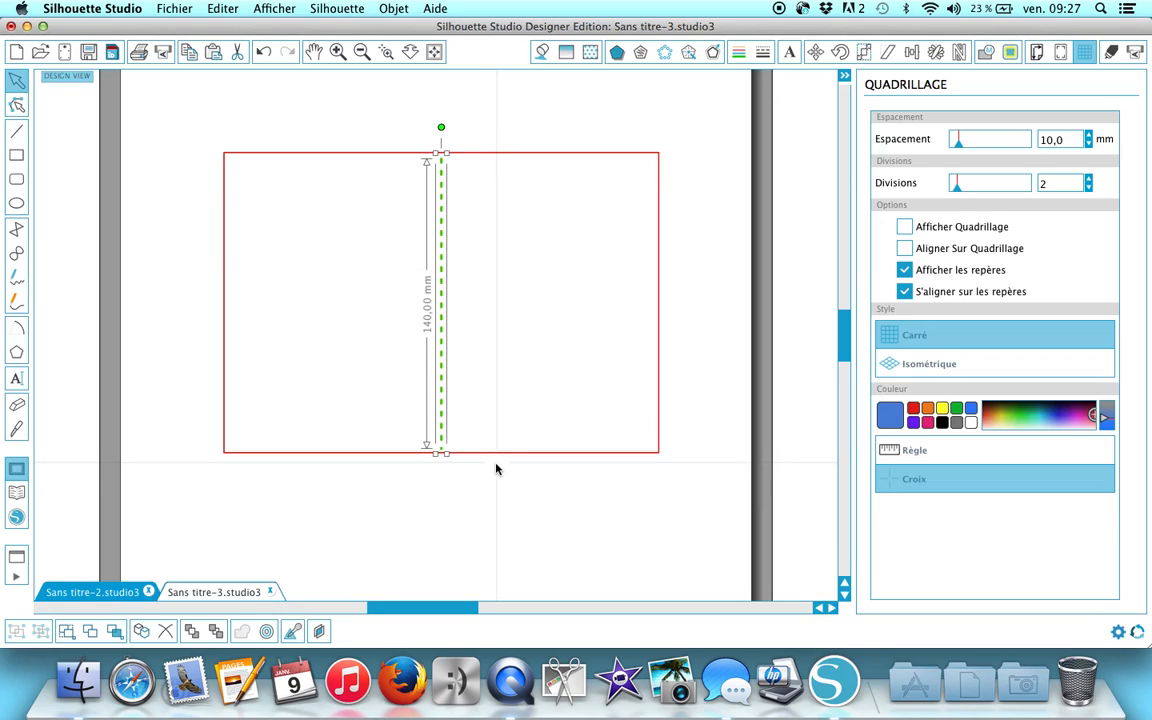
pyautogui.moveTo(446, 455); pyautogui.dragTo(449, 452)
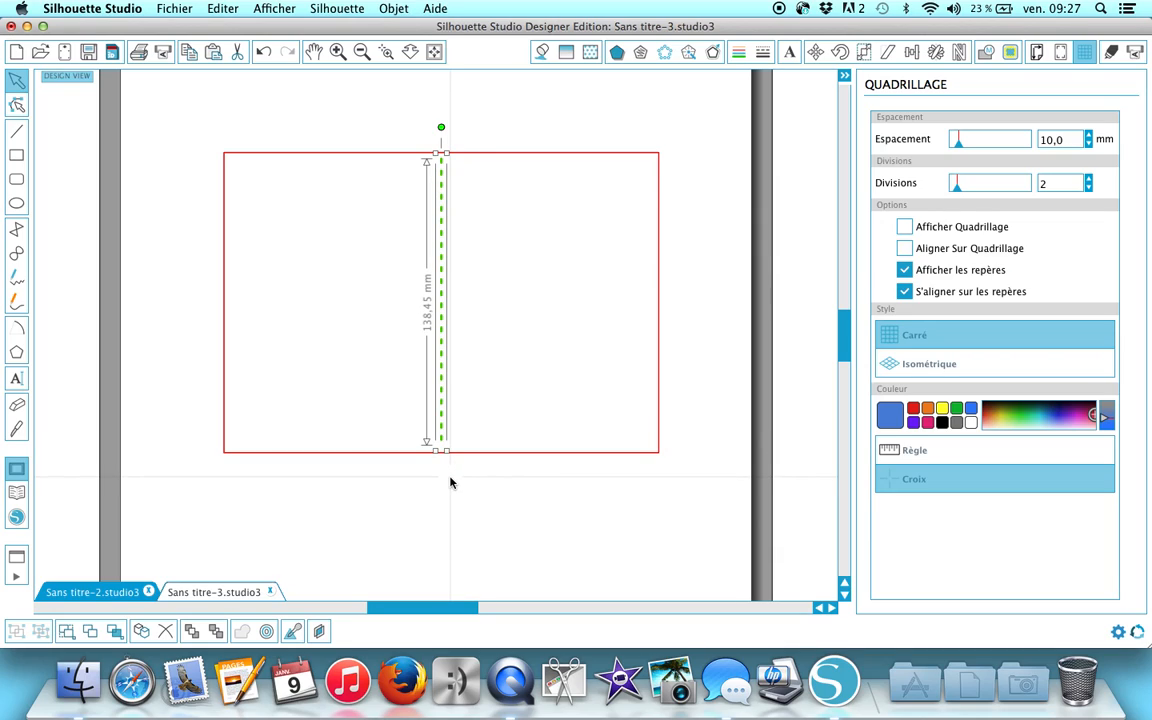
pyautogui.press('Down')
pyautogui.press('Down')
pyautogui.press('Down')
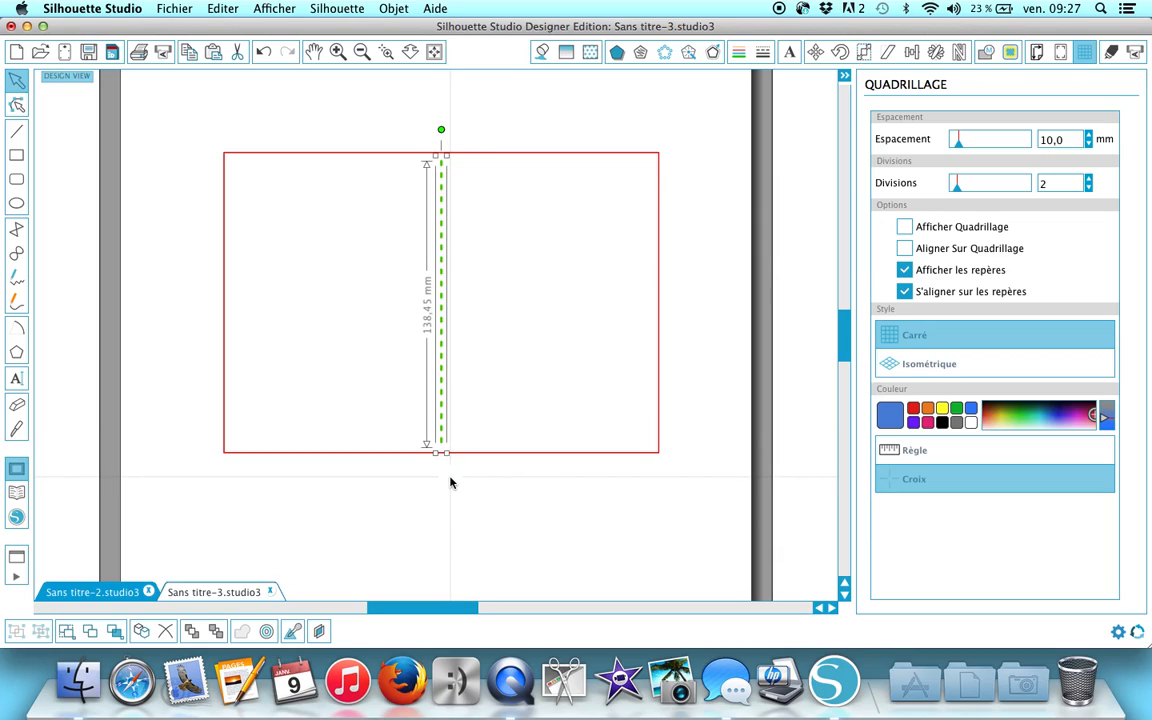
pyautogui.press('Down')
pyautogui.click(446, 481)
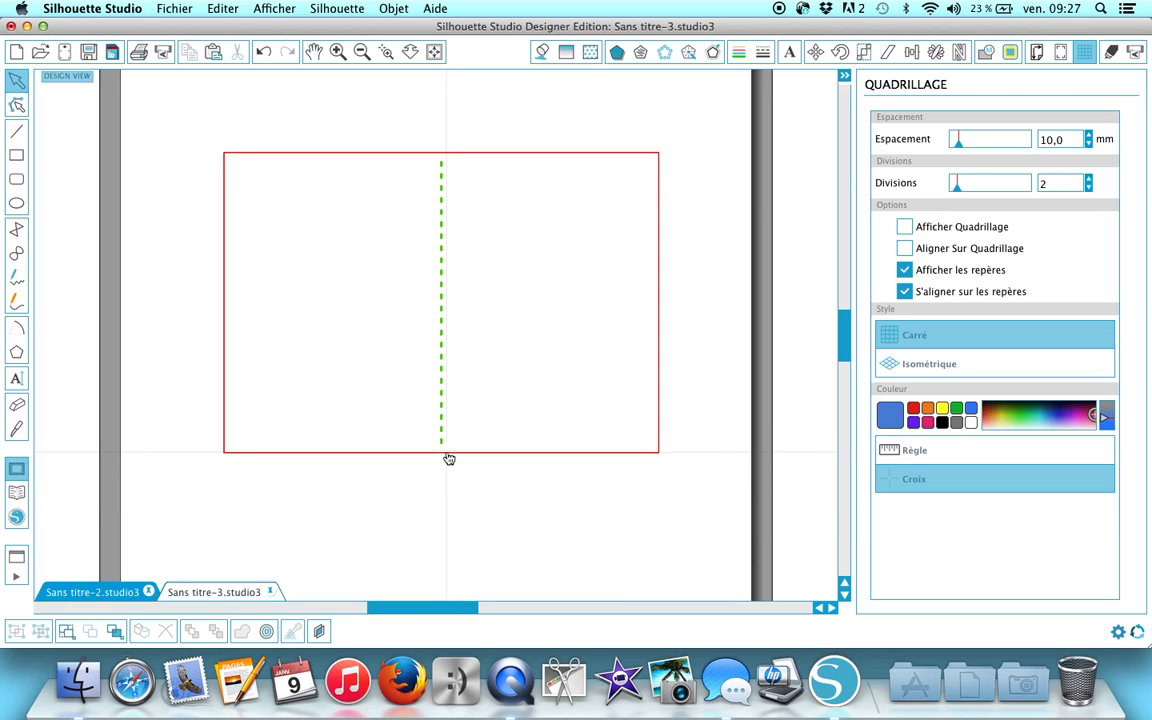